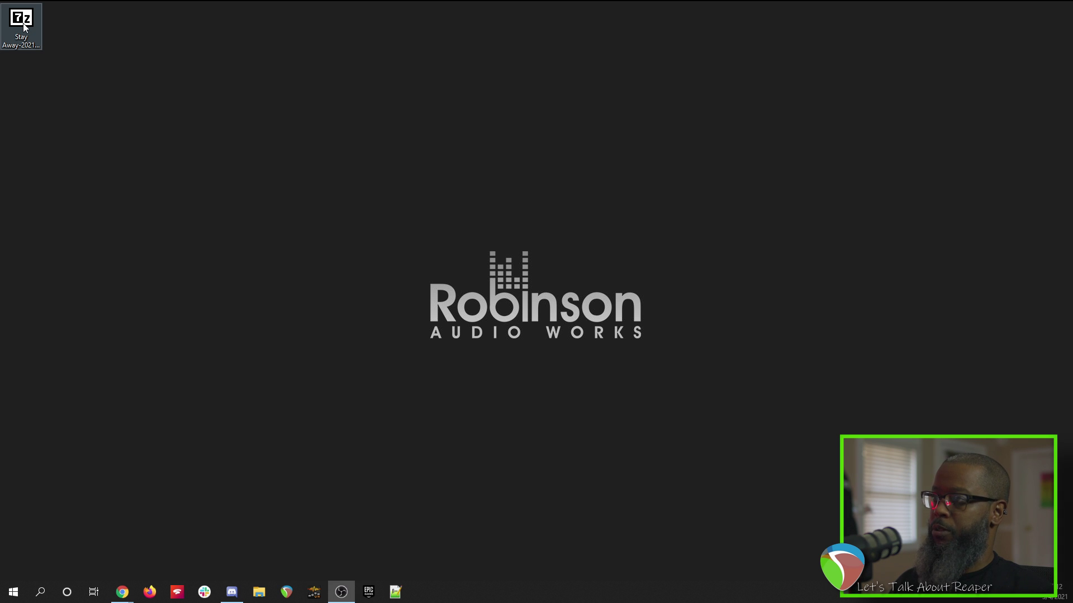
# - Extract the Stay Away .7z archive with 7-Zip into its own folder on the desktop
pyautogui.rightClick(24, 25)
pyautogui.moveTo(122, 59)
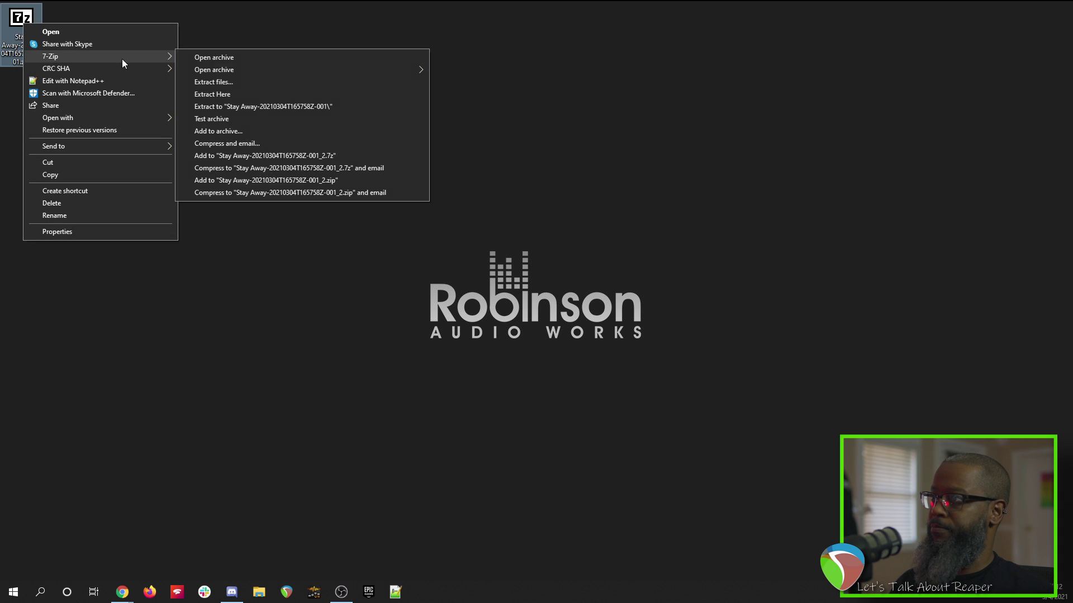
pyautogui.click(253, 107)
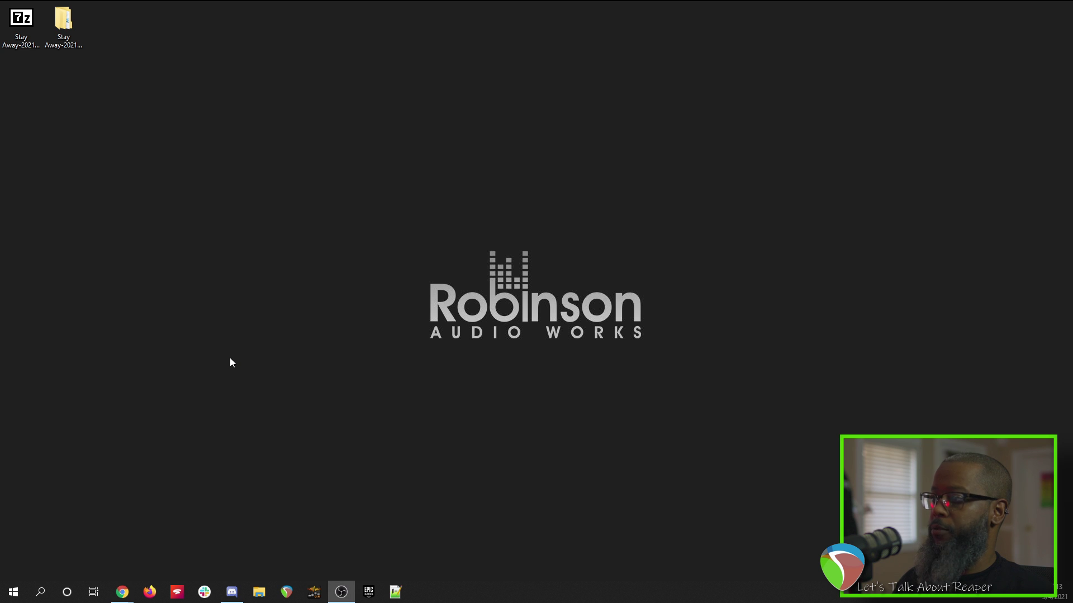
# - Launch REAPER and save a new project as 'Stay Away' in a new Reaper Projects\2021\Batterhum folder
pyautogui.click(286, 592)
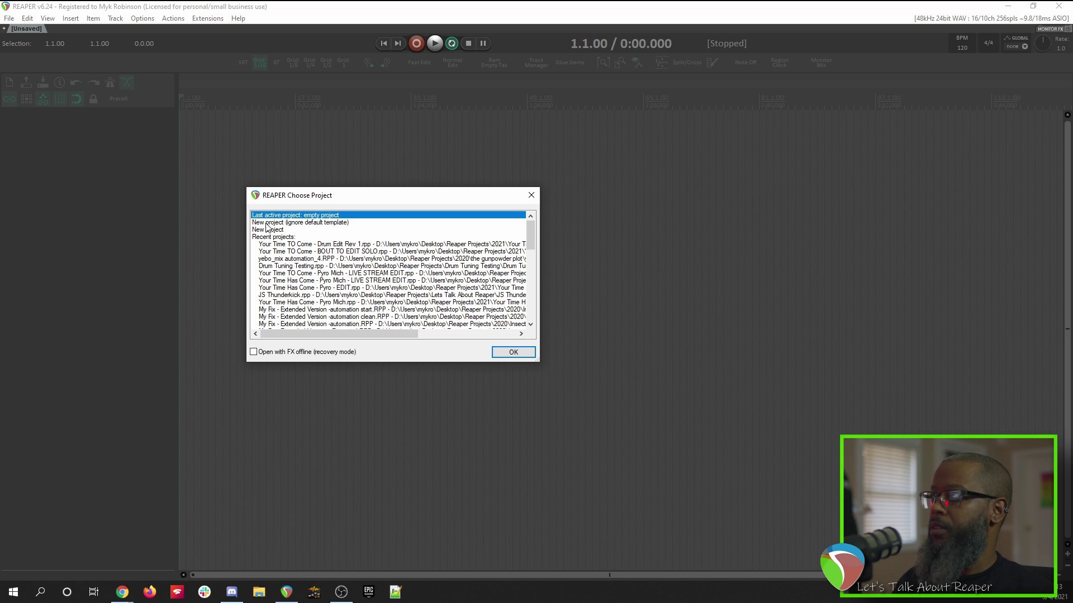
pyautogui.doubleClick(266, 227)
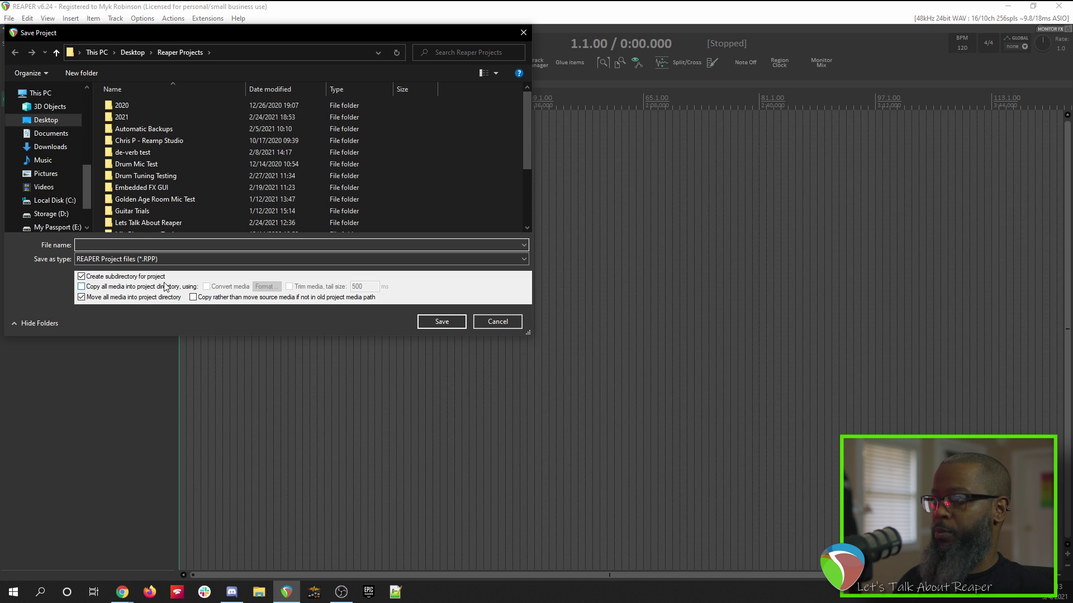
pyautogui.doubleClick(126, 117)
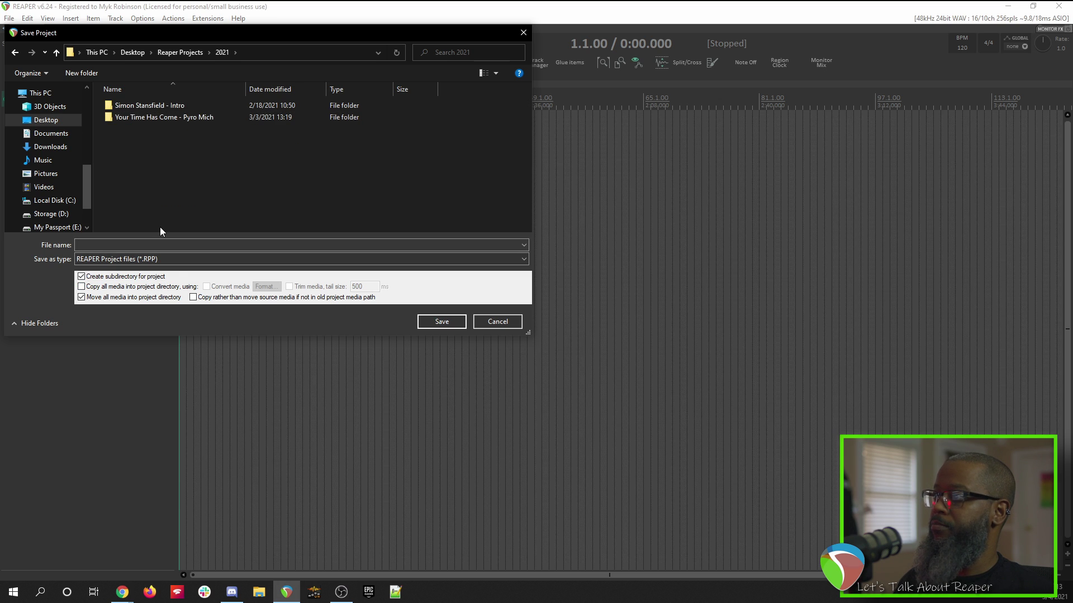
pyautogui.click(88, 75)
pyautogui.write('Batterhum')
pyautogui.press('Return')
pyautogui.press('Return')
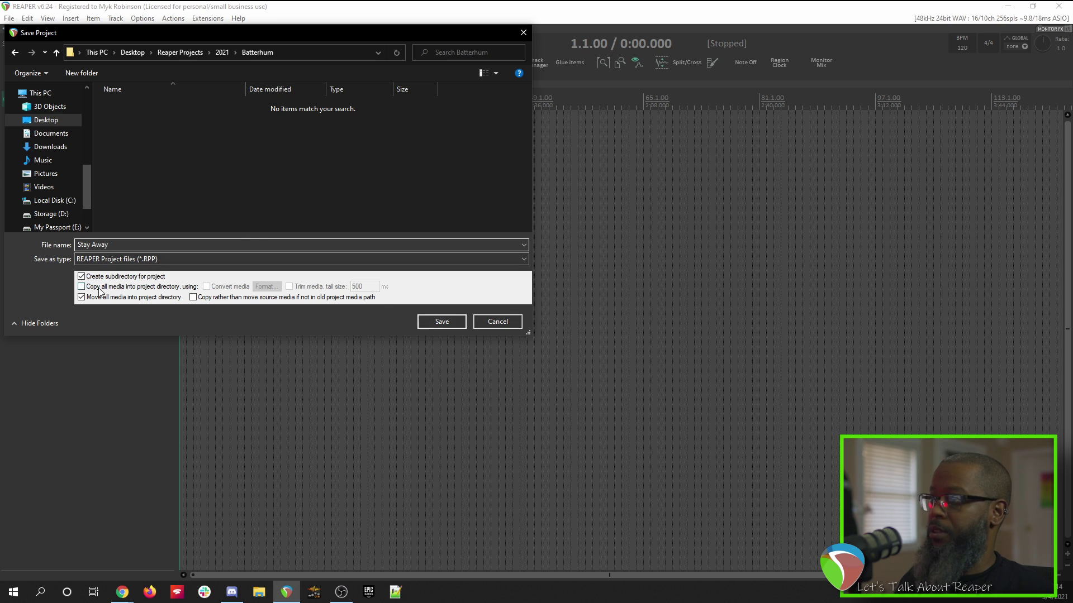
pyautogui.click(441, 324)
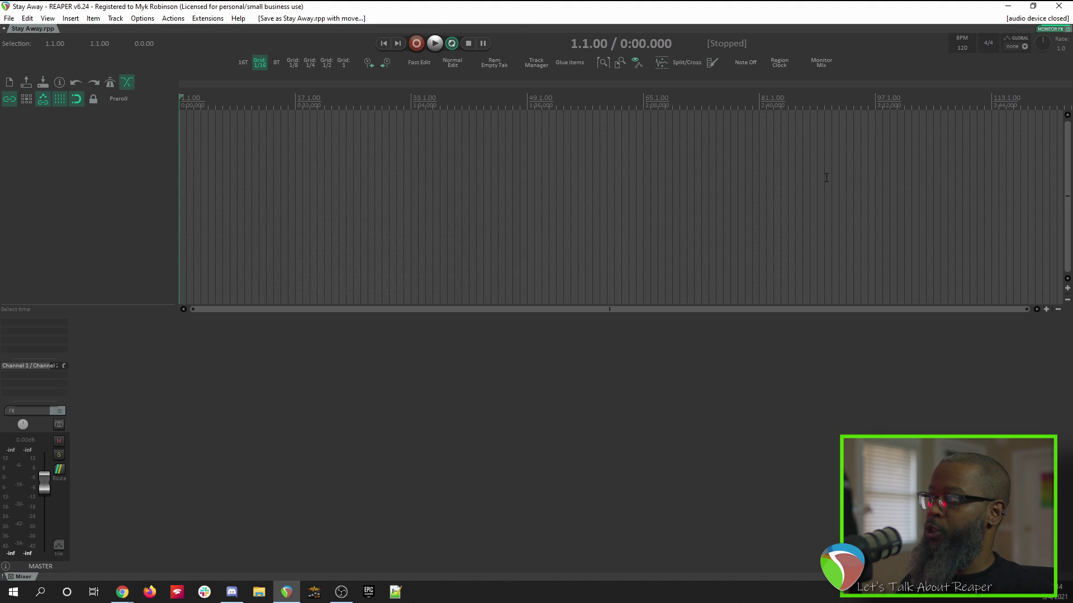
# - Change the transport tempo from 120 to 184 BPM
pyautogui.click(963, 49)
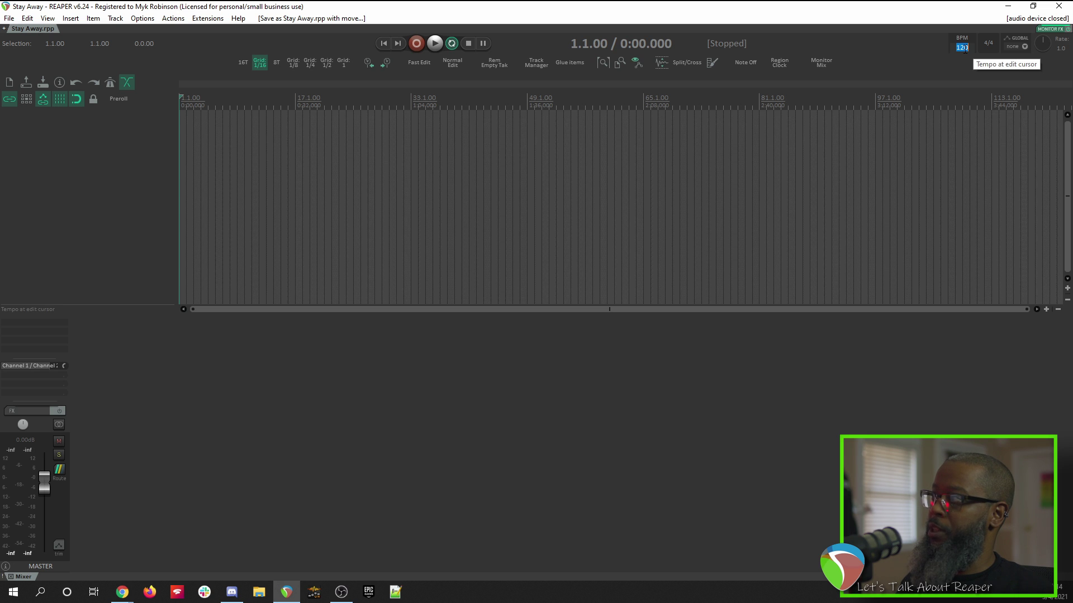
pyautogui.write('184')
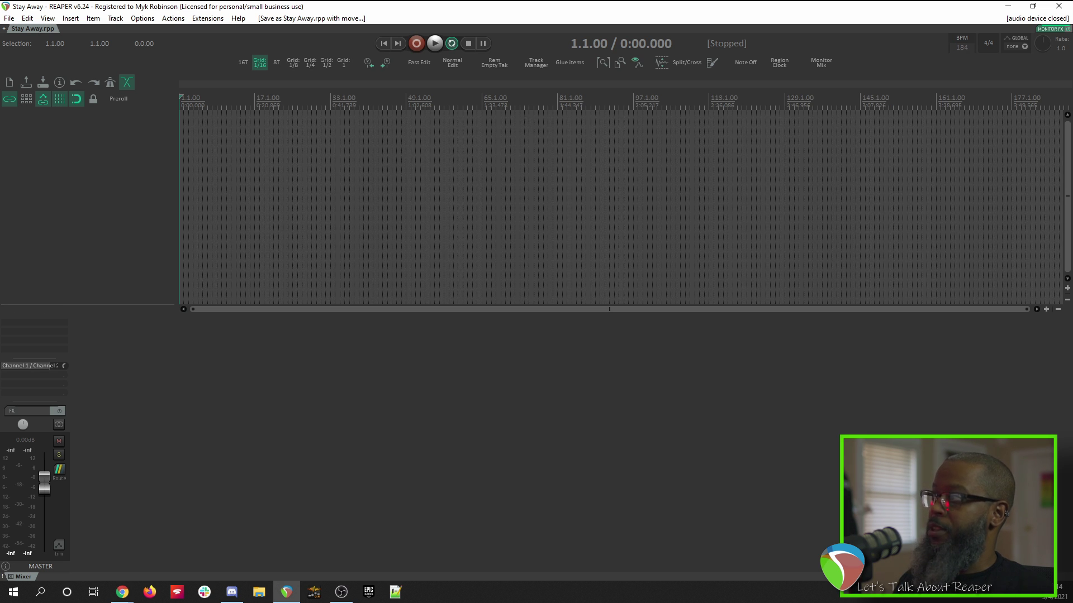
pyautogui.press('Return')
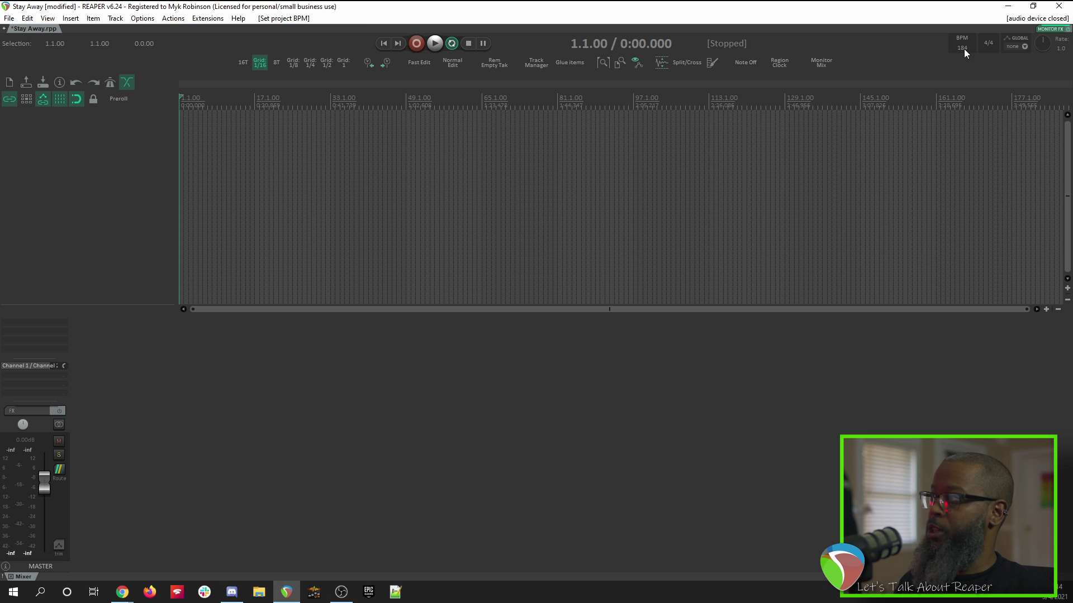
pyautogui.click(8, 18)
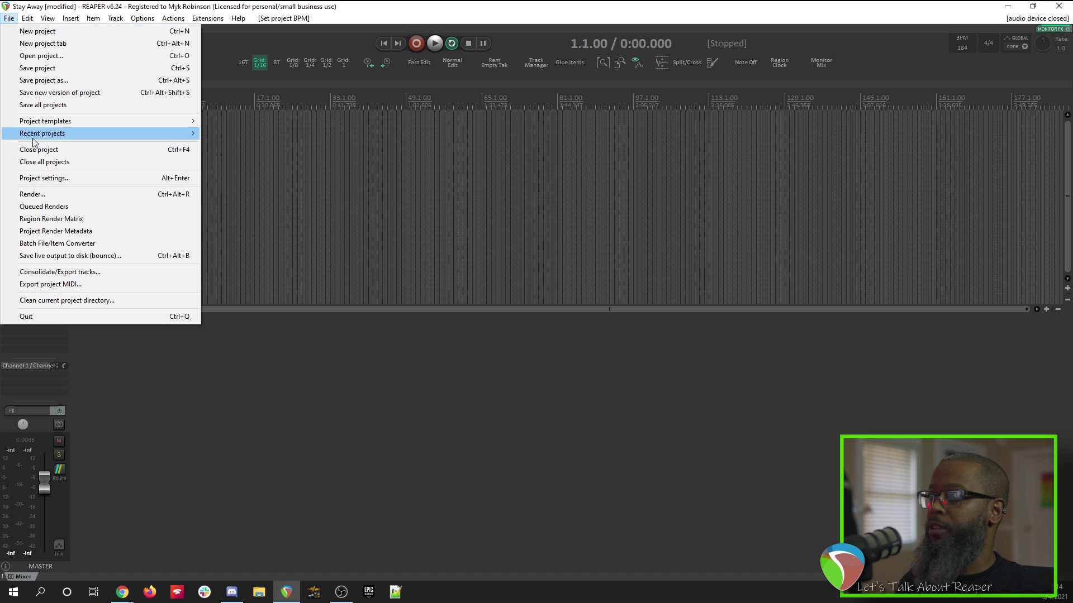
pyautogui.click(45, 178)
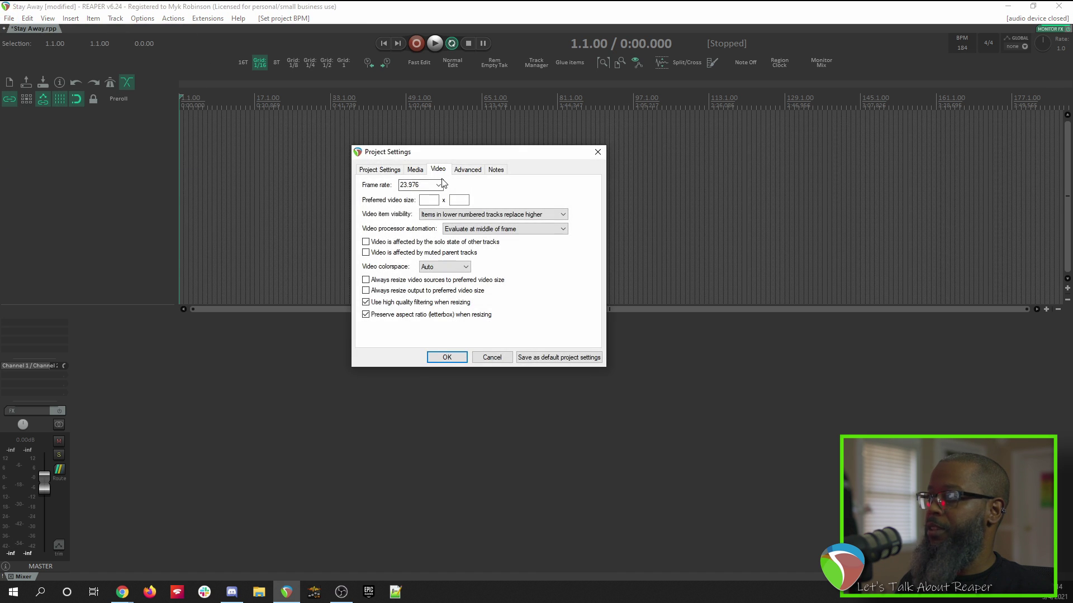
pyautogui.click(380, 169)
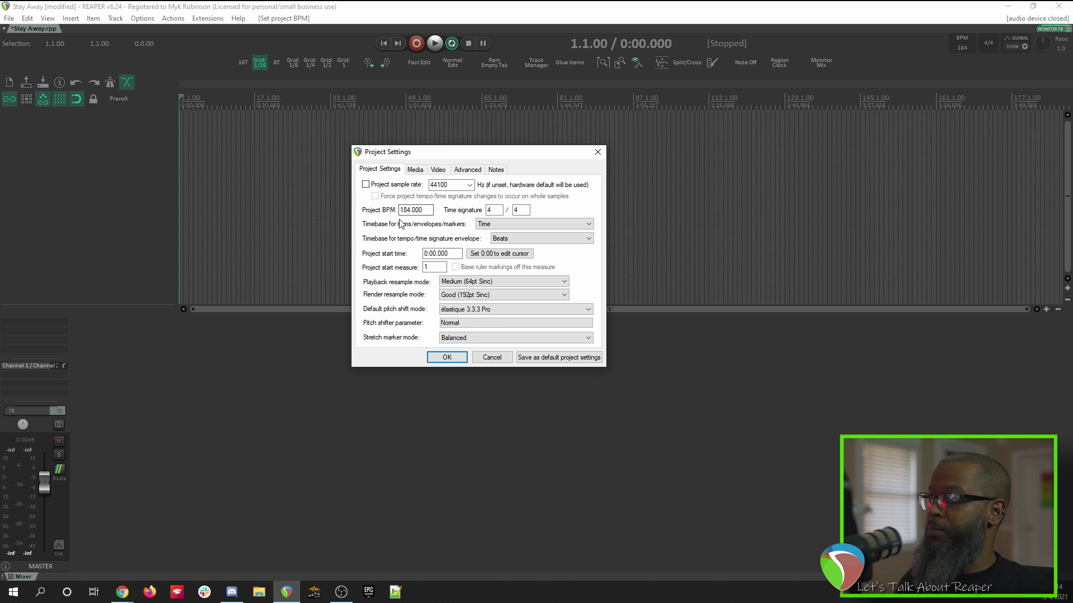
pyautogui.click(496, 225)
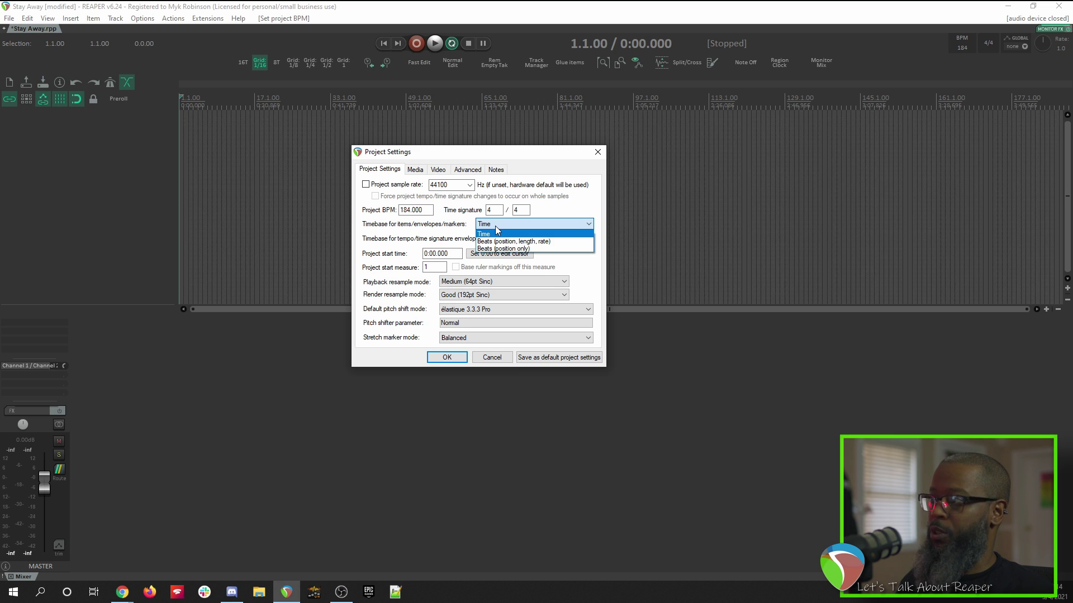
pyautogui.click(452, 363)
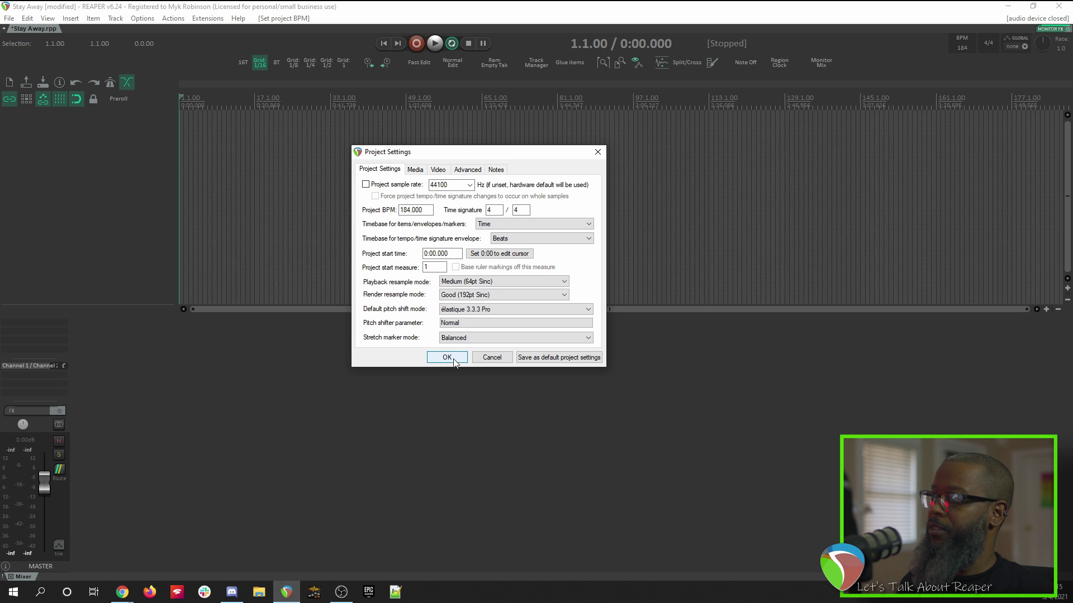
pyautogui.click(447, 357)
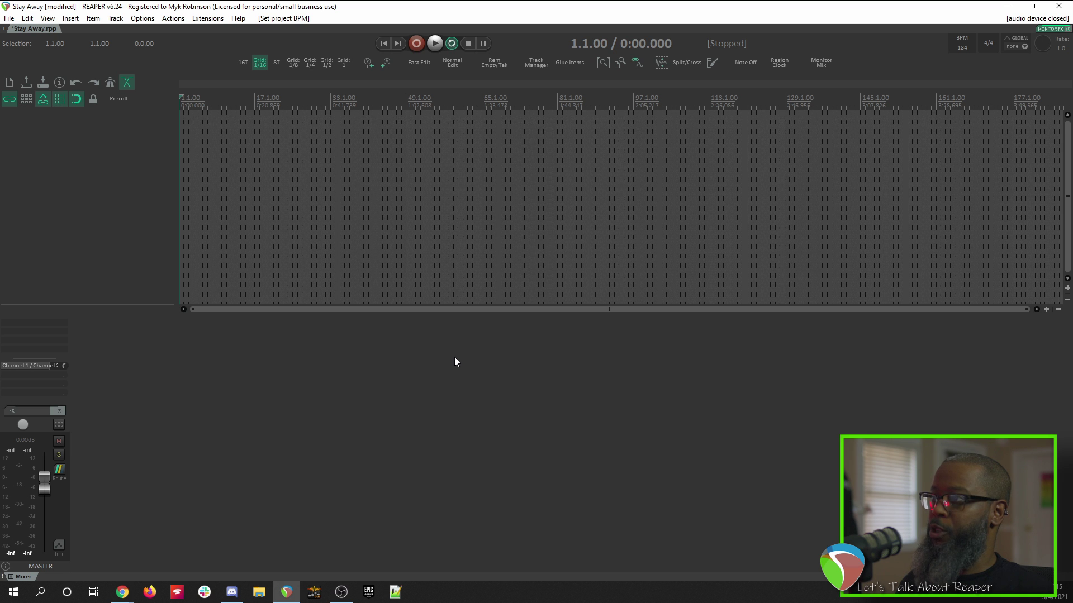
pyautogui.click(143, 18)
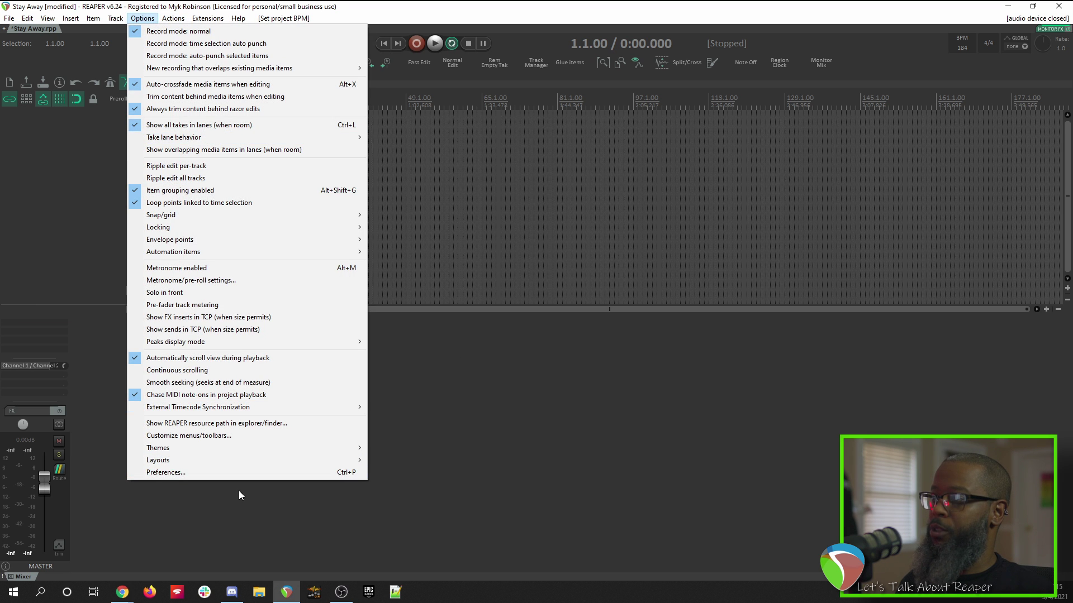
pyautogui.click(239, 473)
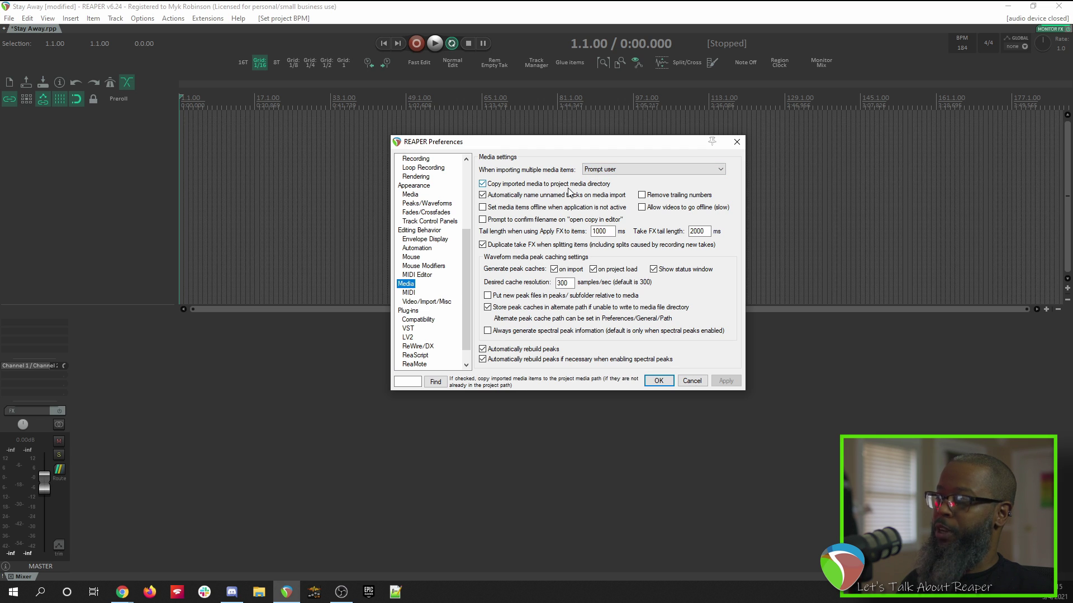
pyautogui.click(660, 383)
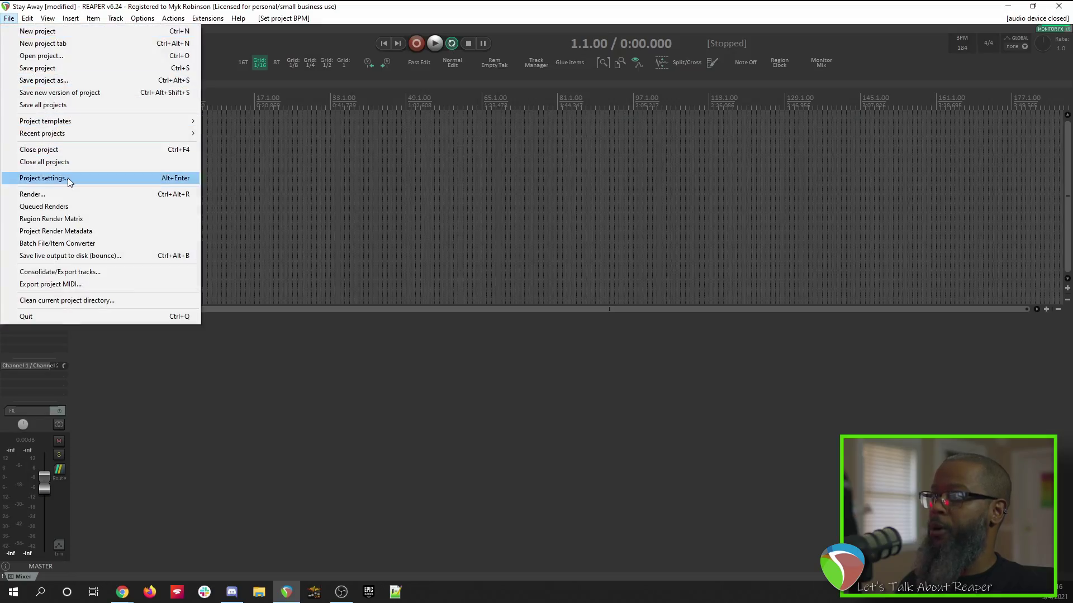
# - In Project Settings > Media, keep the media path as 'Audio' with imported files copied there
pyautogui.click(69, 177)
pyautogui.click(417, 170)
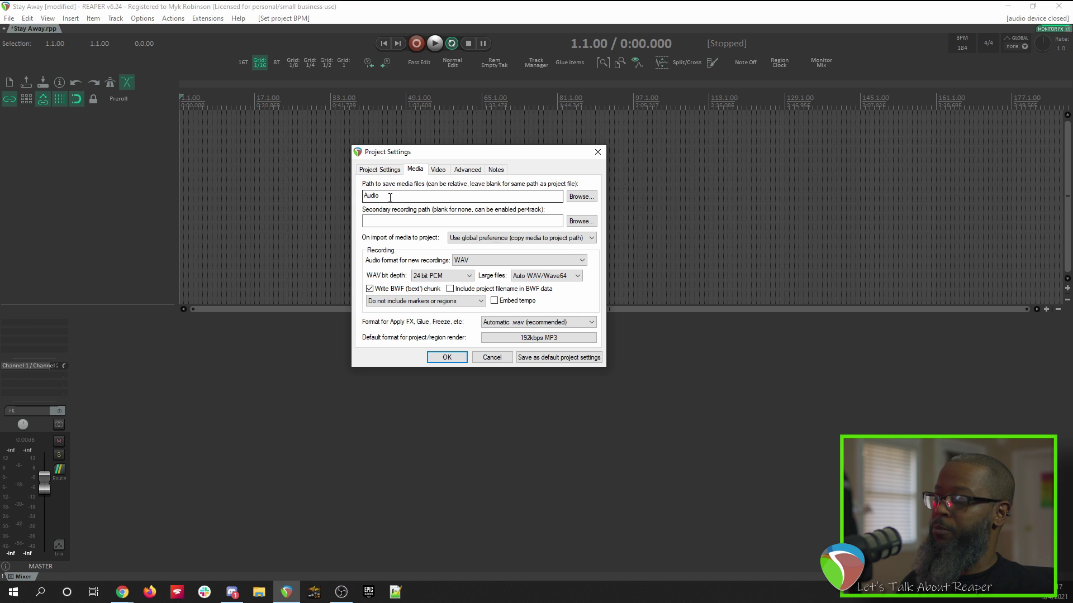
pyautogui.click(448, 358)
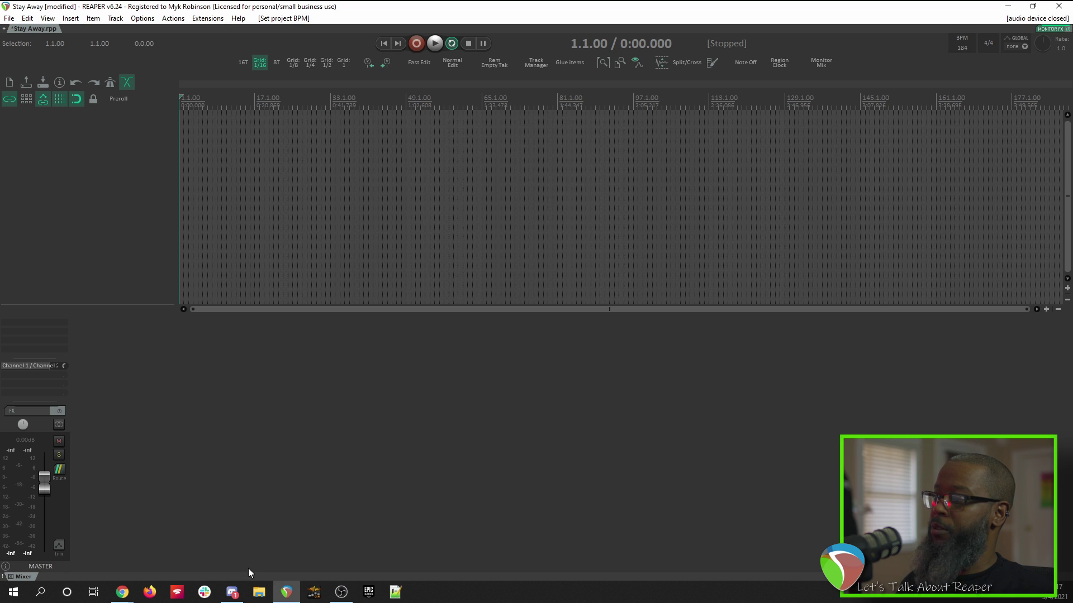
# - Drag all eleven wav stems from Desktop\Stay Away-20210304T165758Z-001\Stay Away into REAPER
pyautogui.click(258, 593)
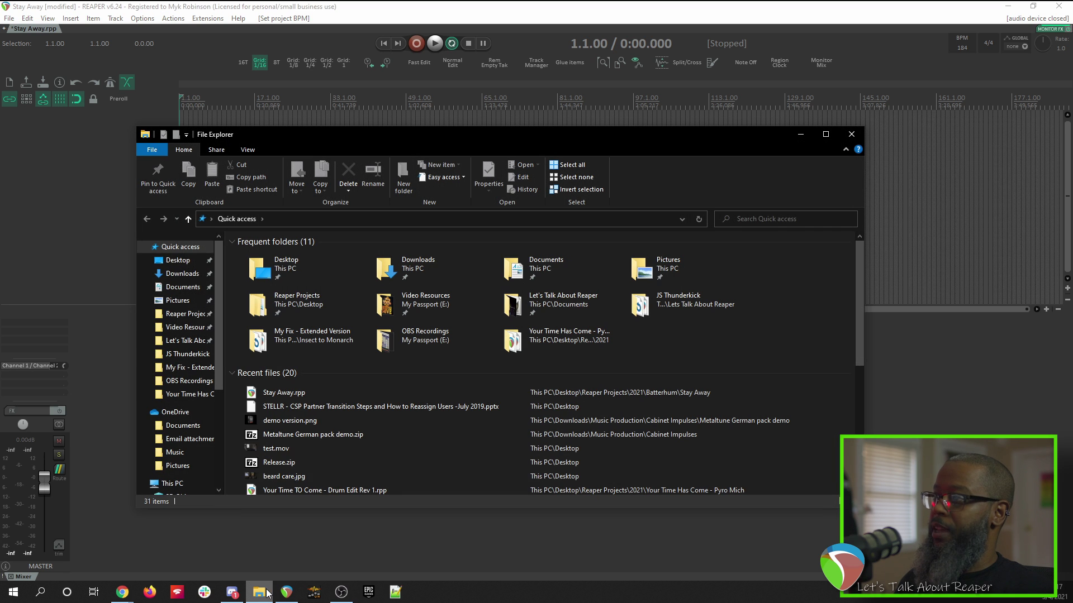
pyautogui.click(172, 261)
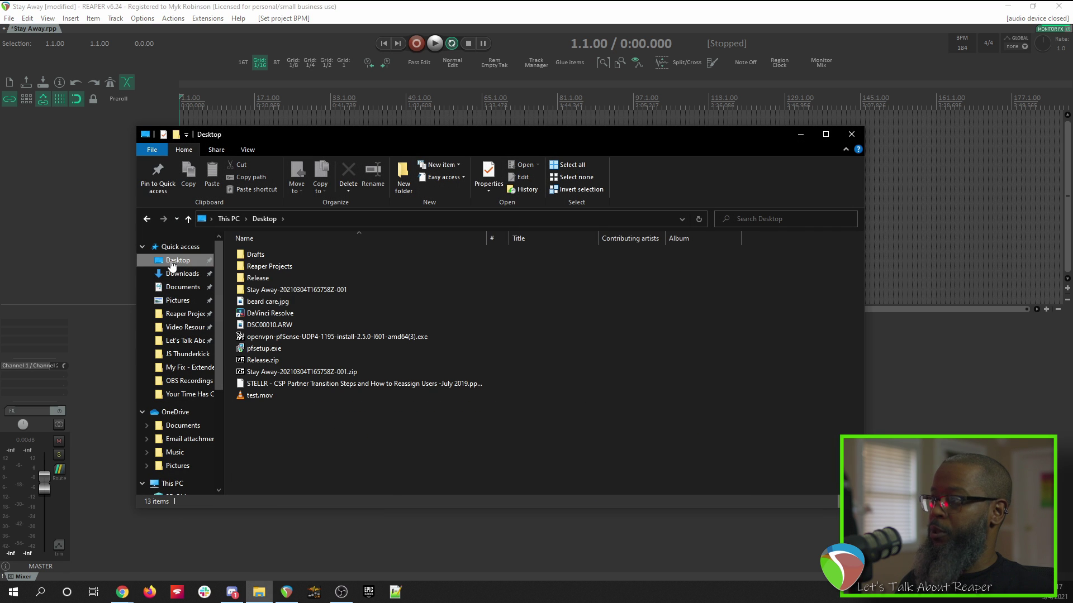
pyautogui.doubleClick(284, 288)
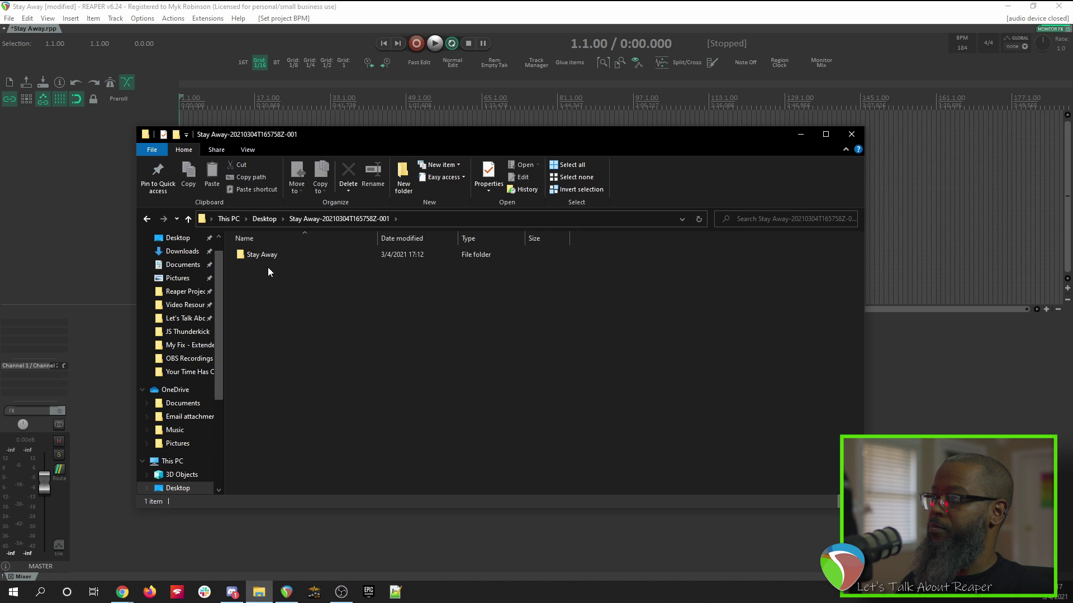
pyautogui.doubleClick(259, 257)
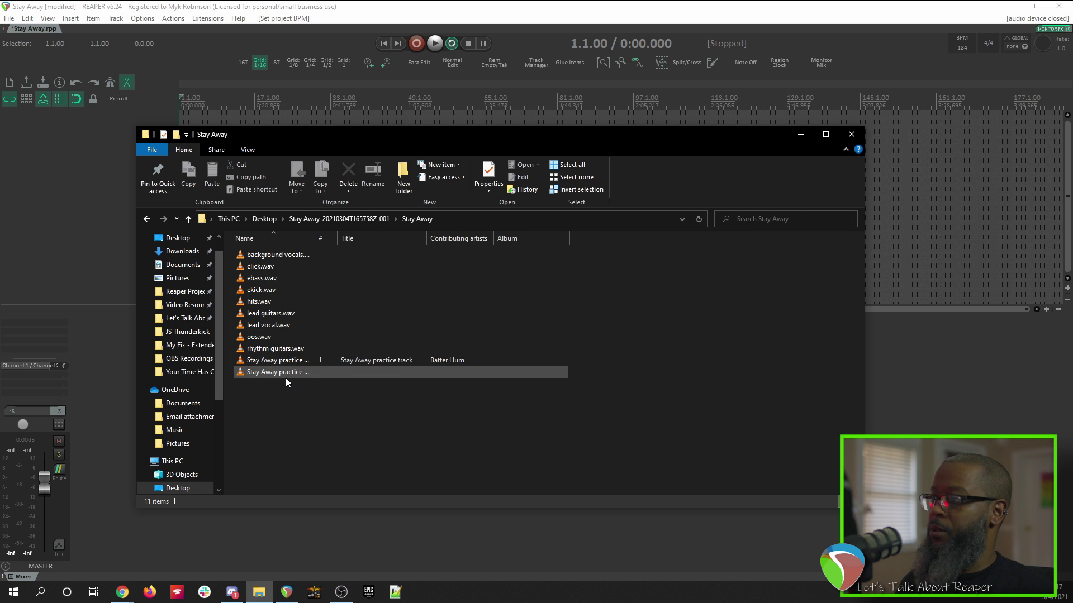
pyautogui.hotkey('ctrl', 'a')
pyautogui.moveTo(274, 256); pyautogui.dragTo(101, 187)
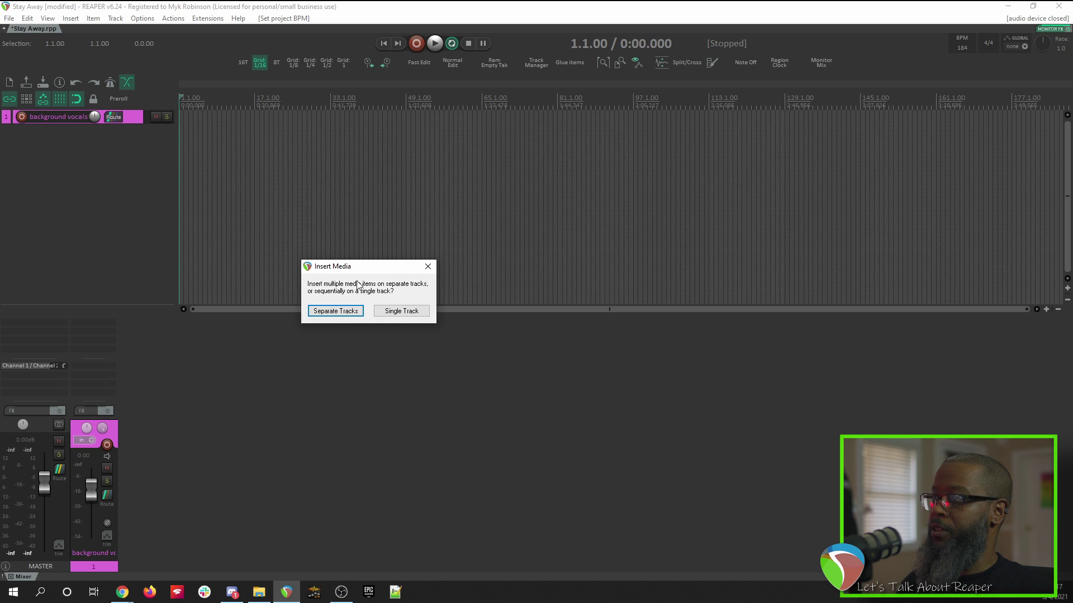
# - Insert the eleven stems as separate tracks and confirm their copies in the project's Audio folder
pyautogui.click(347, 311)
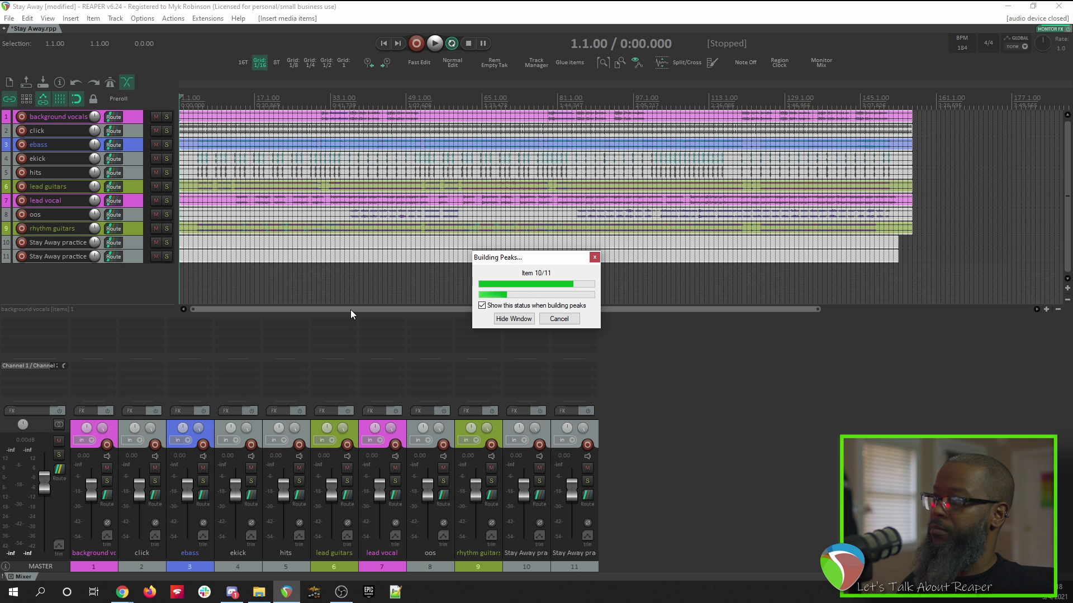
pyautogui.click(258, 595)
pyautogui.click(188, 219)
pyautogui.hotkey('alt', 'Left')
pyautogui.doubleClick(260, 255)
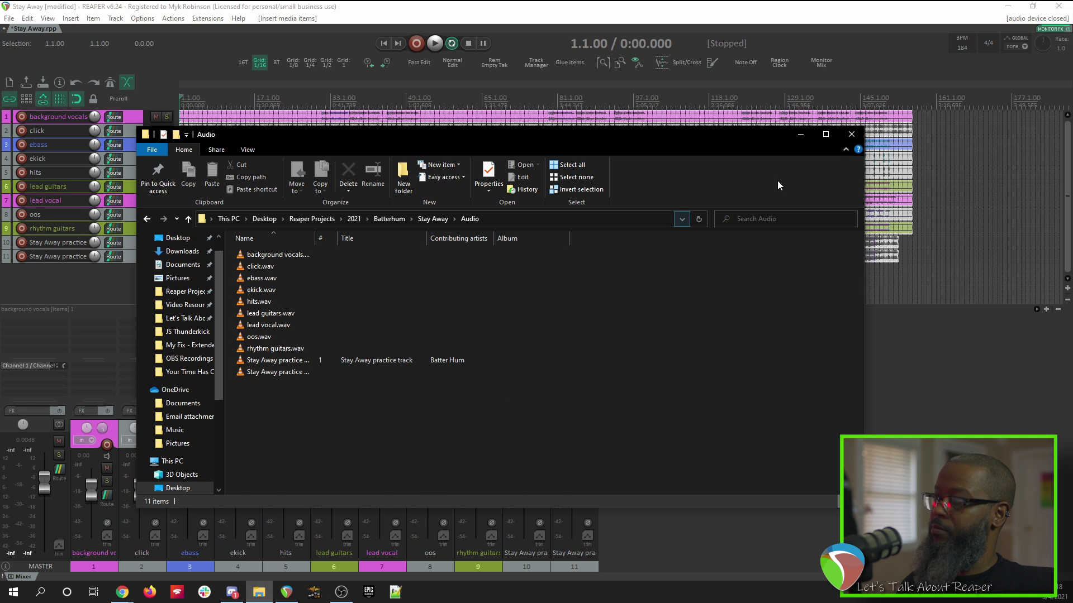
pyautogui.click(851, 135)
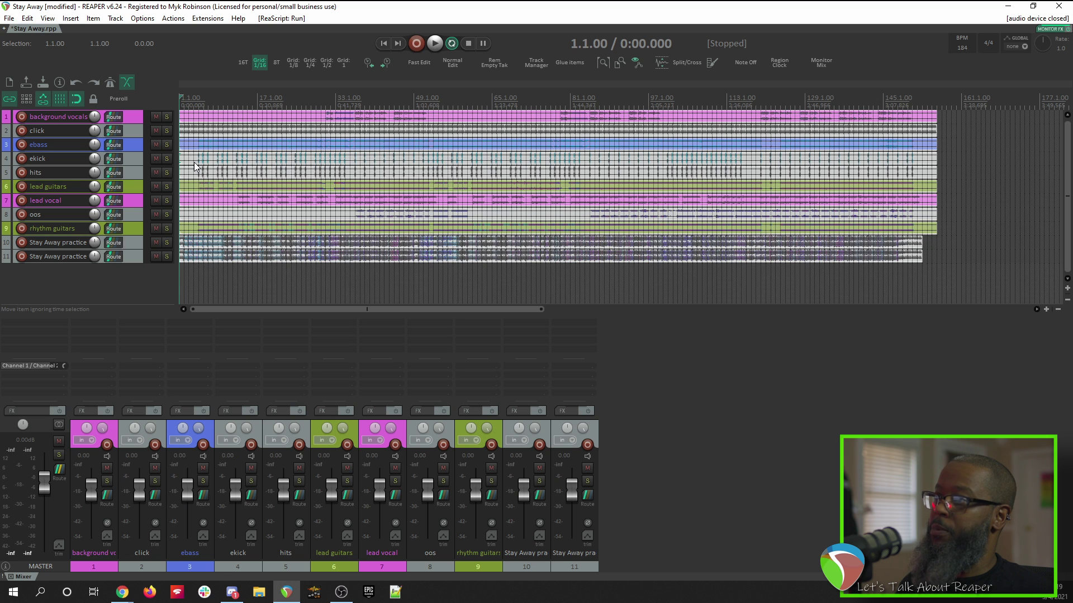
pyautogui.scroll(5, 196, 167)
pyautogui.click(128, 162)
pyautogui.moveTo(130, 163); pyautogui.dragTo(130, 251)
pyautogui.scroll(6, 282, 200)
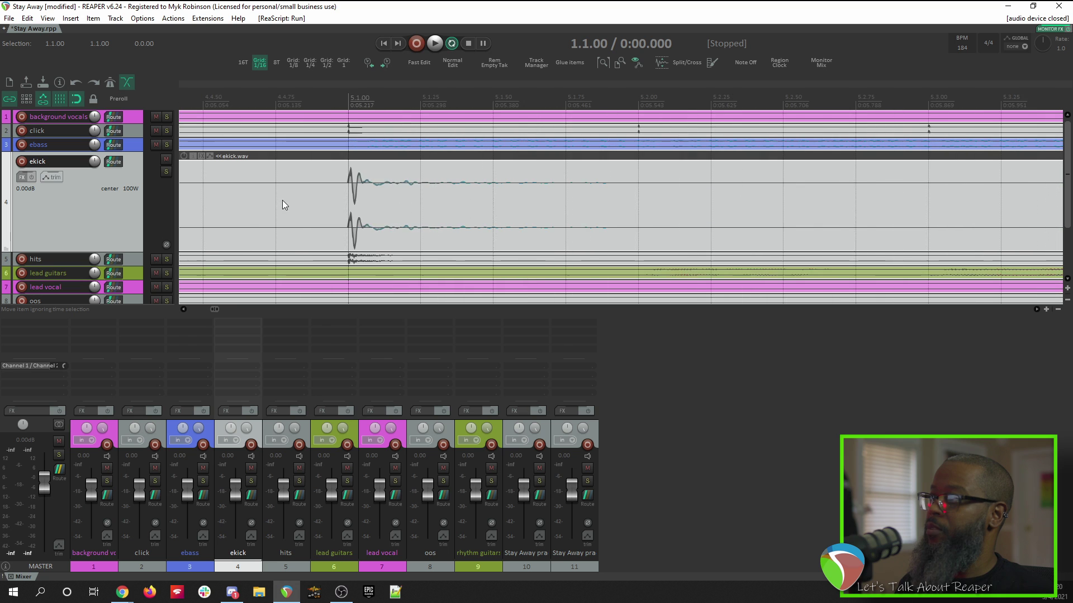
pyautogui.scroll(2, 324, 200)
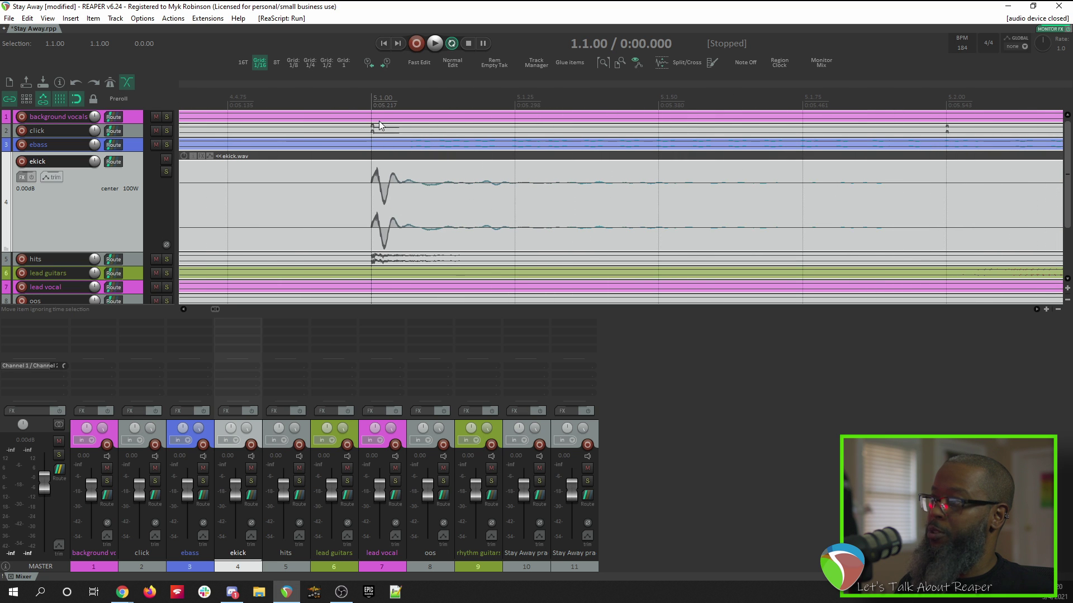
pyautogui.scroll(-10, 380, 126)
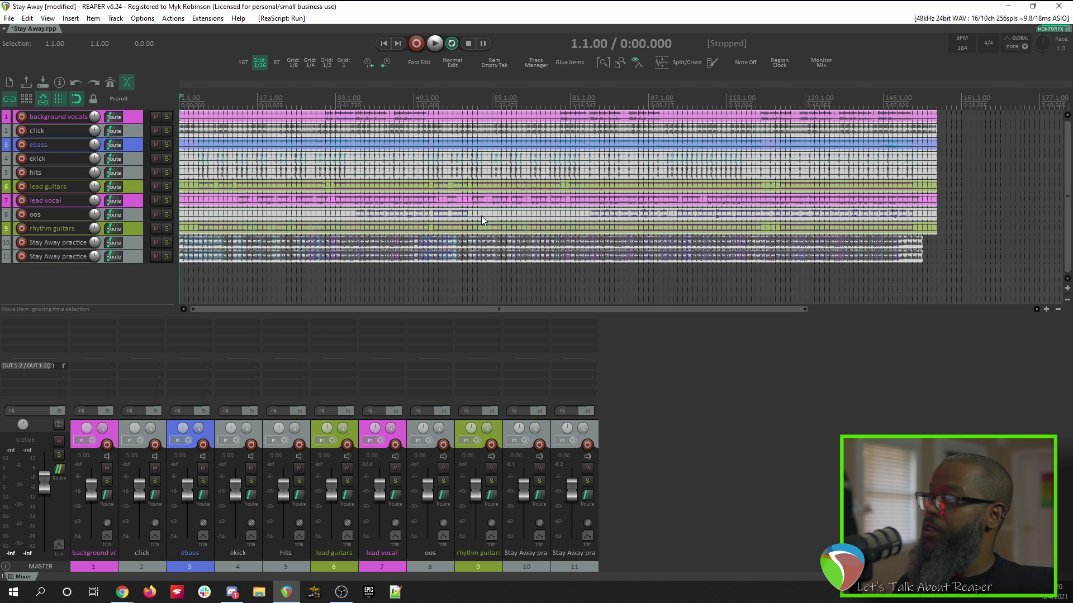
# - Lower all eleven tracks together to -11.6 dB
pyautogui.click(96, 562)
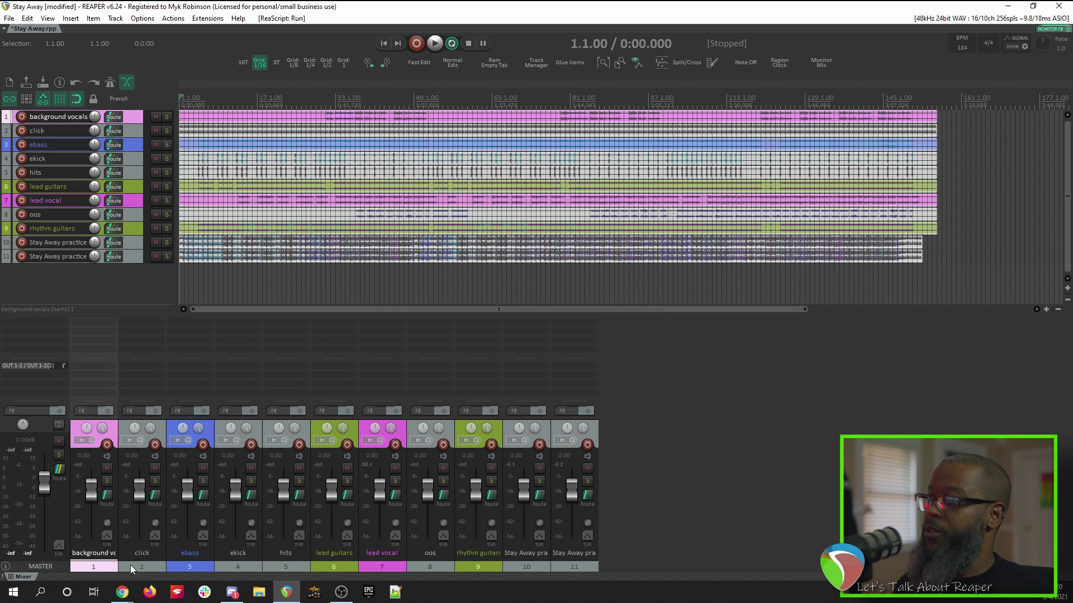
pyautogui.keyDown('shift'); pyautogui.click(564, 562); pyautogui.keyUp('shift')
pyautogui.moveTo(375, 495); pyautogui.dragTo(377, 508)
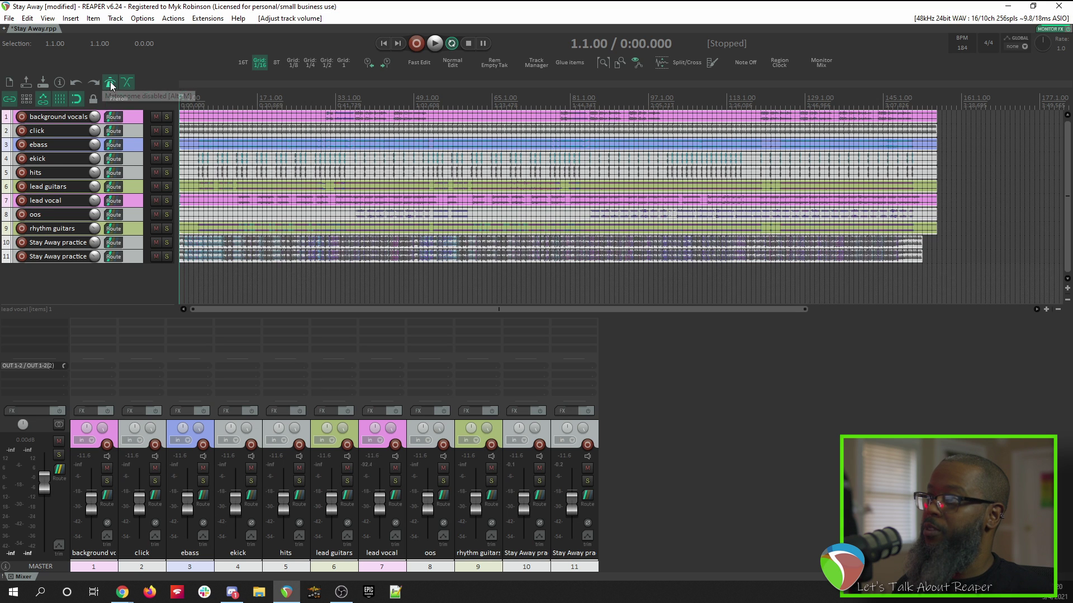
pyautogui.click(746, 468)
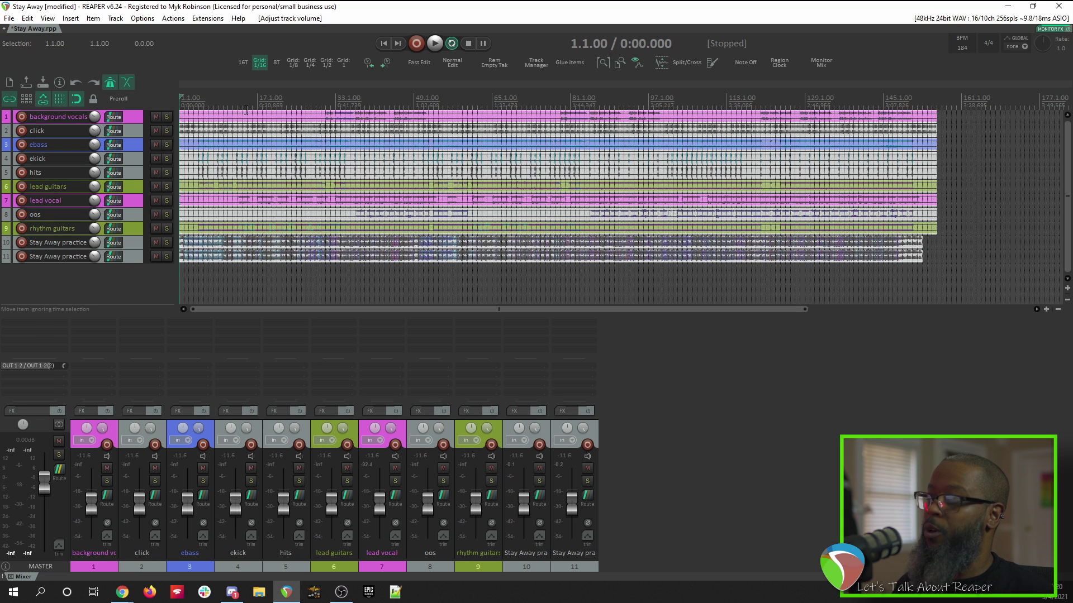
# - Play the mix, turning track 11 down to -34.6 dB, then stop playback
pyautogui.press('space')
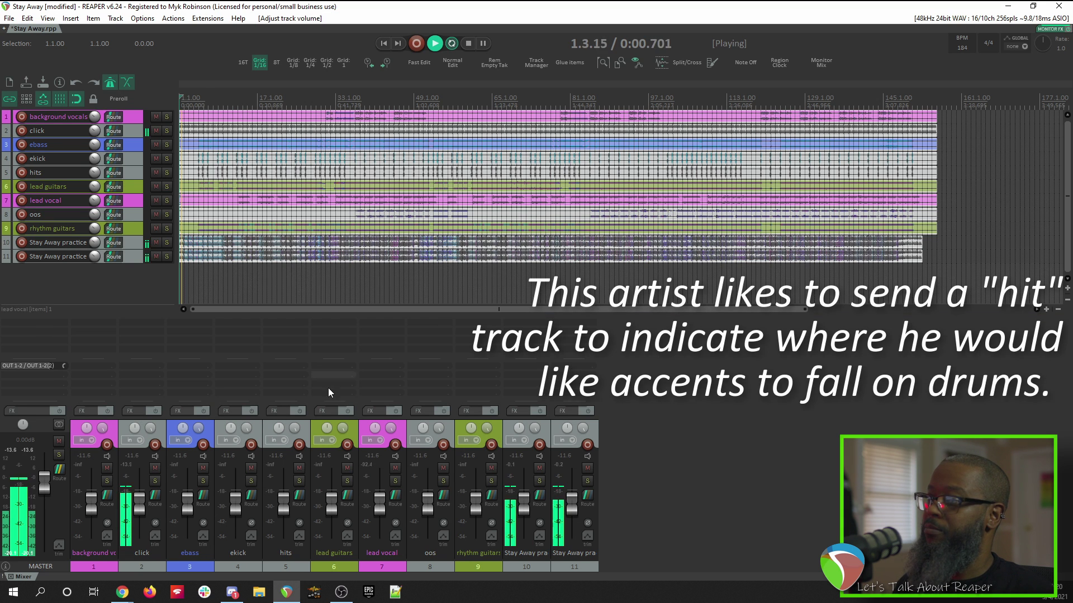
pyautogui.scroll(-10, 125, 510)
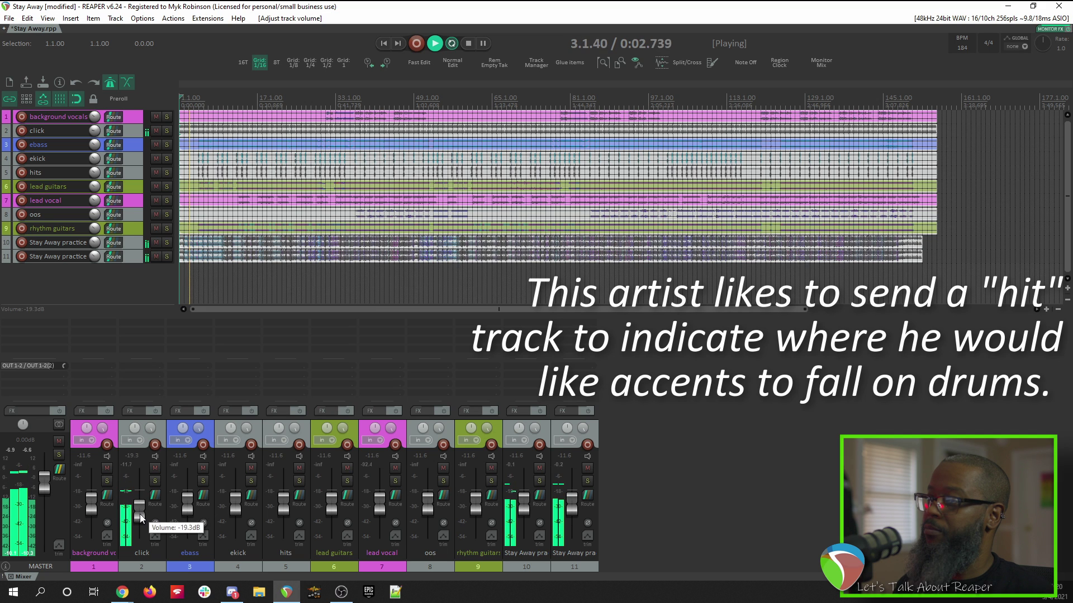
pyautogui.moveTo(576, 509); pyautogui.dragTo(577, 525)
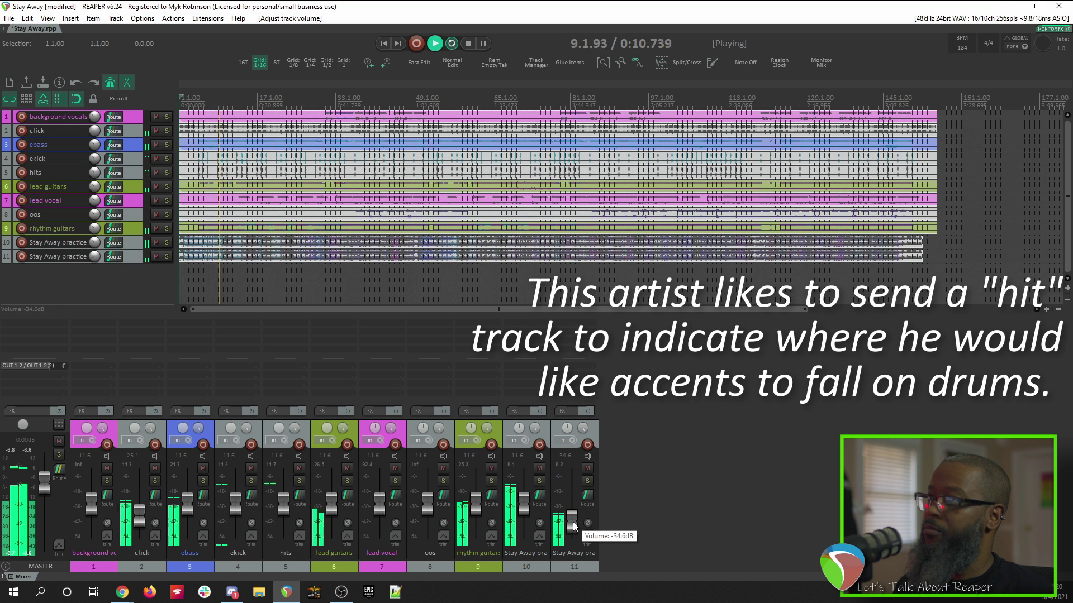
pyautogui.press('space')
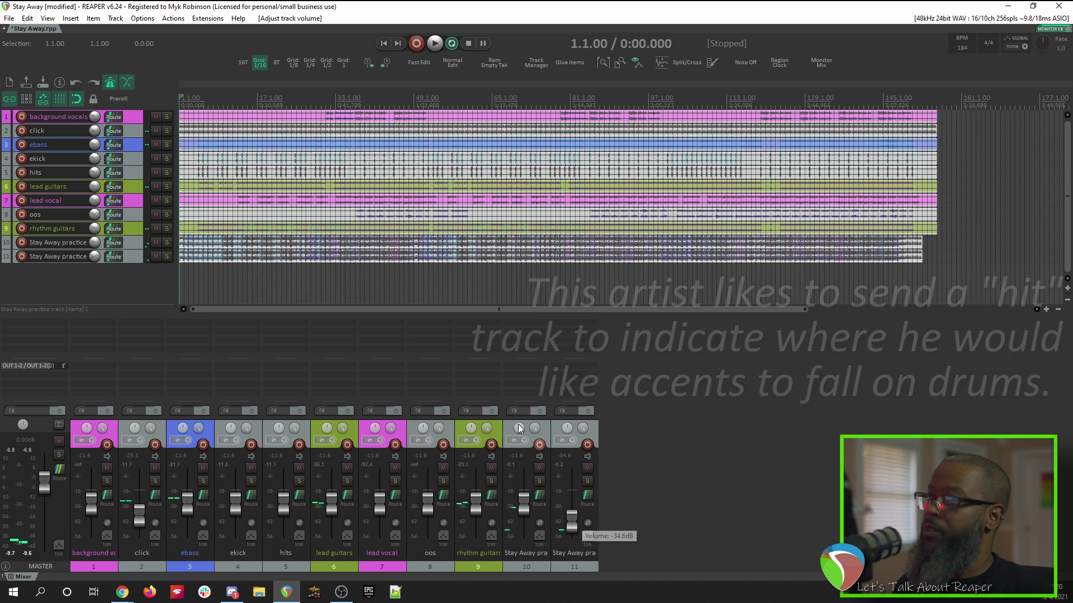